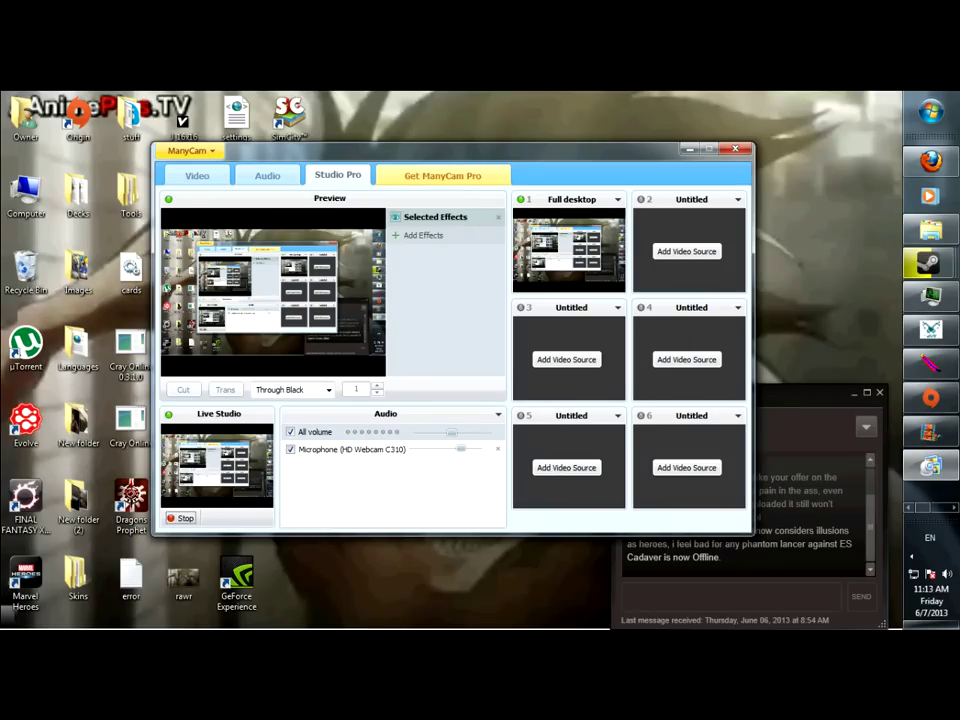
Switch to File Explorer and look inside the SimCity-DRMLESS-Beta-Update-1.0-To-1.1 folder in Downloads.
{"action": "left_click", "coordinate": [690, 149]}
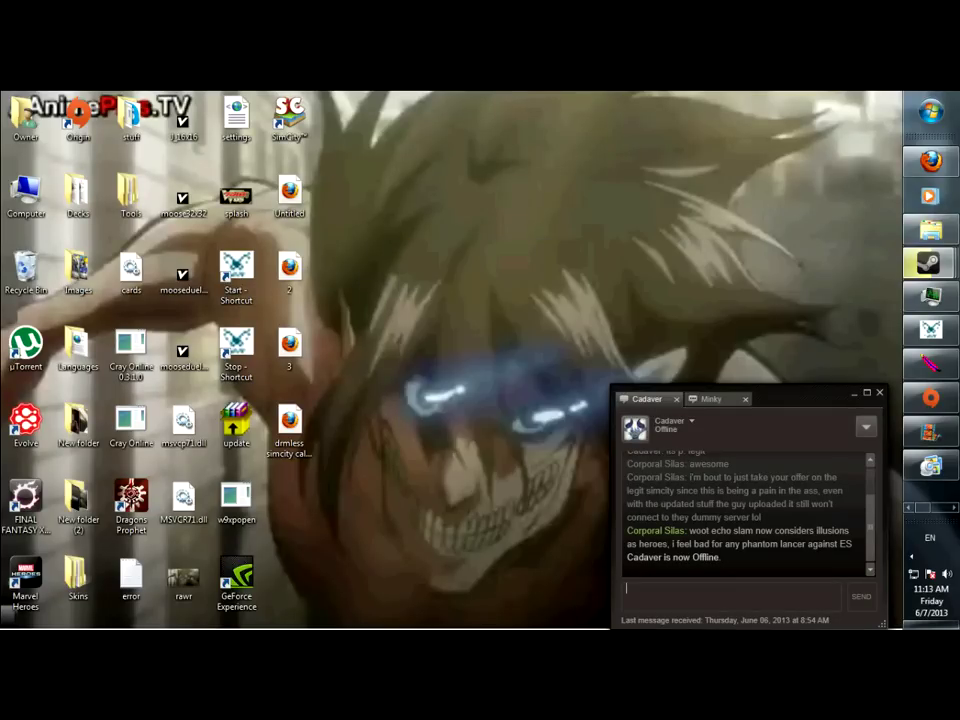
{"action": "left_click", "coordinate": [931, 230]}
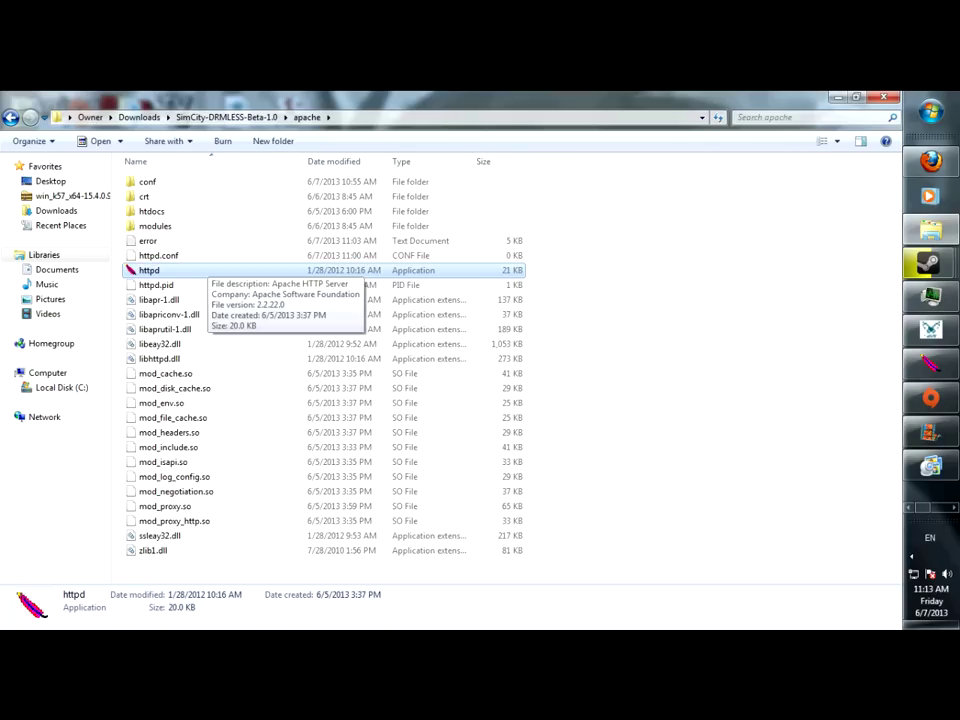
{"action": "left_click", "coordinate": [10, 117]}
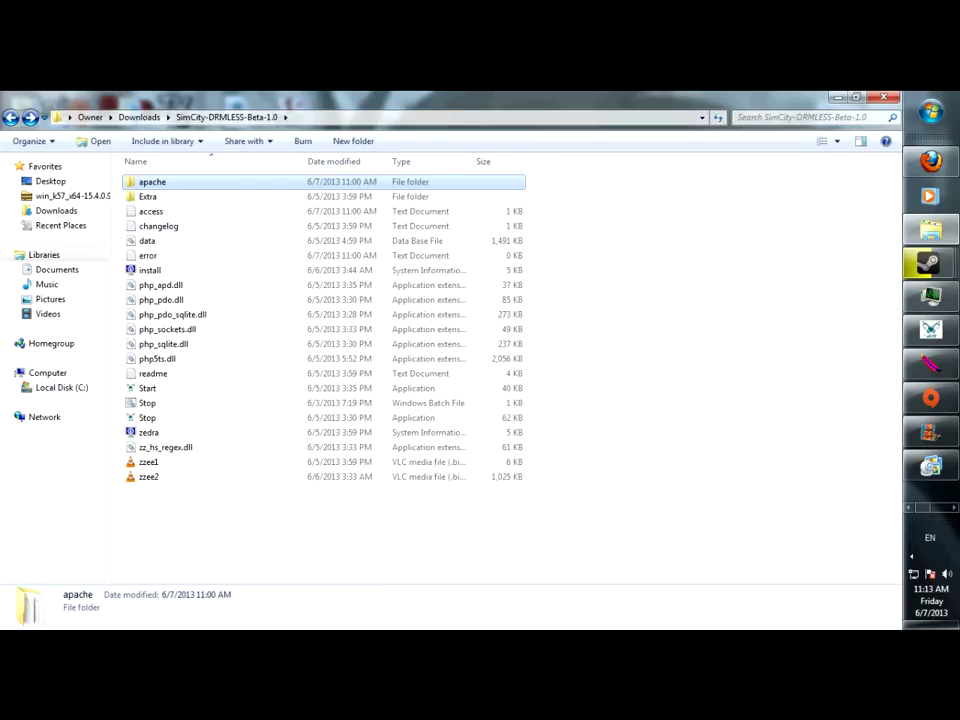
{"action": "left_click", "coordinate": [10, 117]}
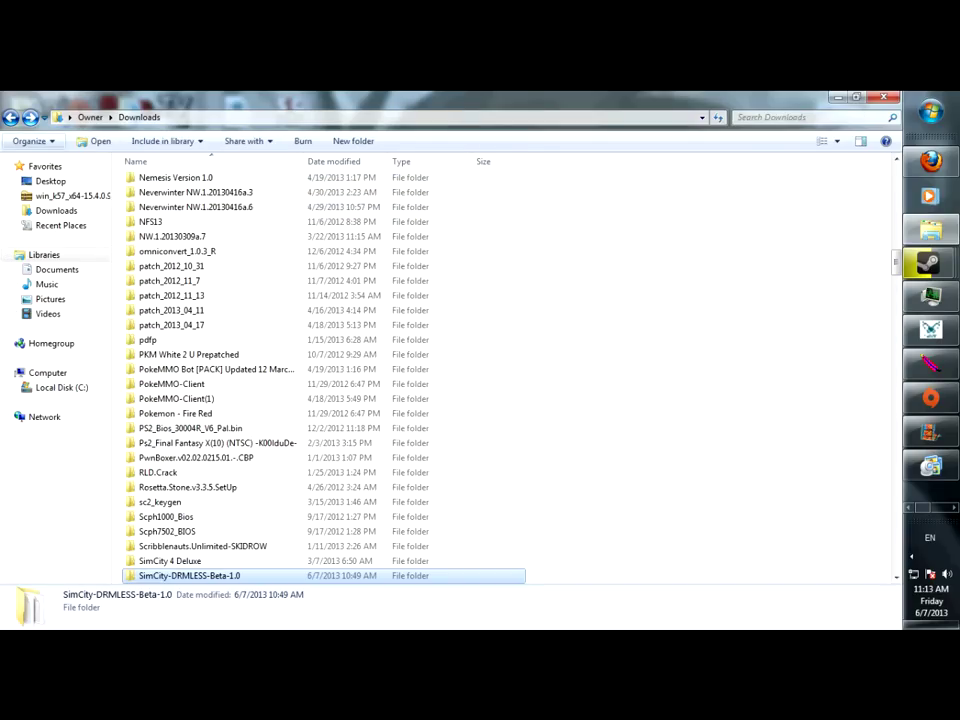
{"action": "scroll", "coordinate": [400, 458], "scroll_direction": "down", "scroll_amount": 3}
{"action": "double_click", "coordinate": [218, 458]}
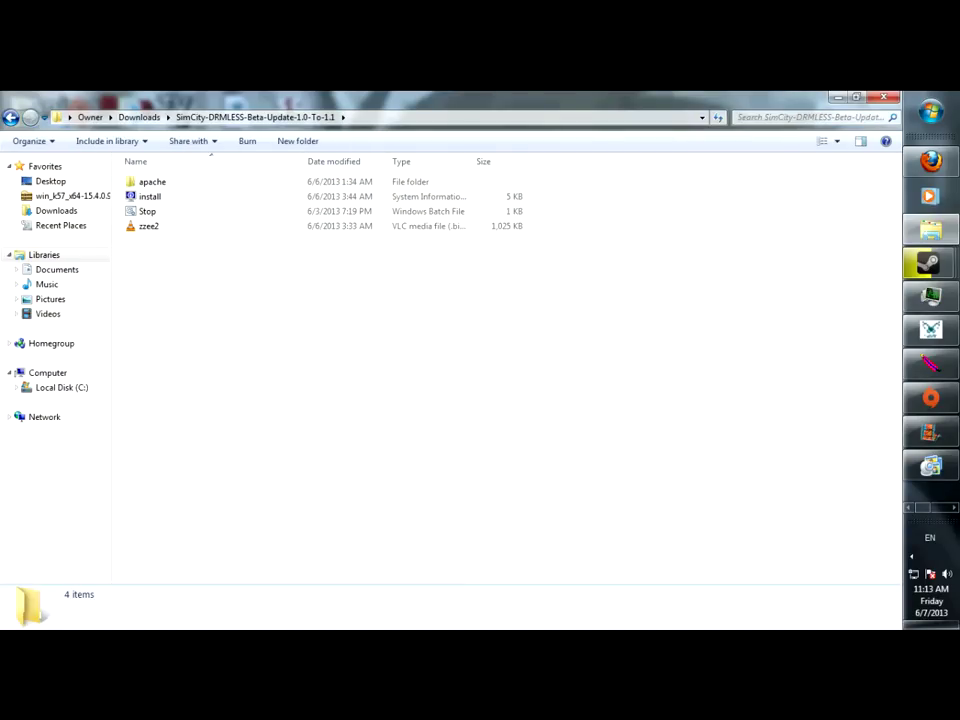
{"action": "left_click", "coordinate": [10, 117]}
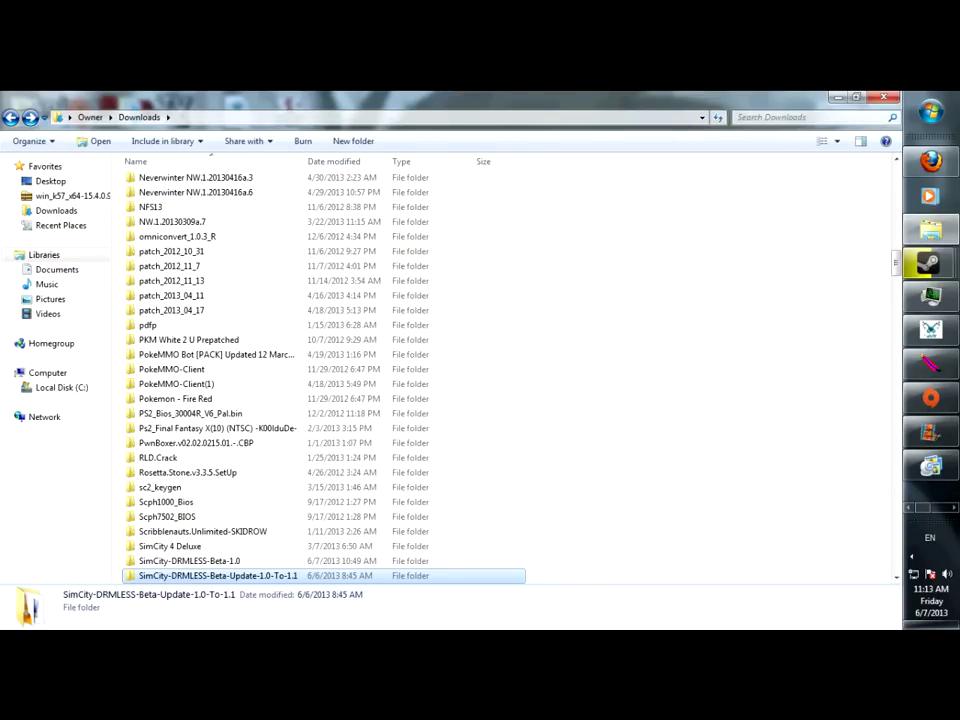
Open the apache folder of SimCity-DRMLESS-Beta-1.0 and examine httpd.conf, the conf subfolder and httpd.pid.
{"action": "double_click", "coordinate": [190, 561]}
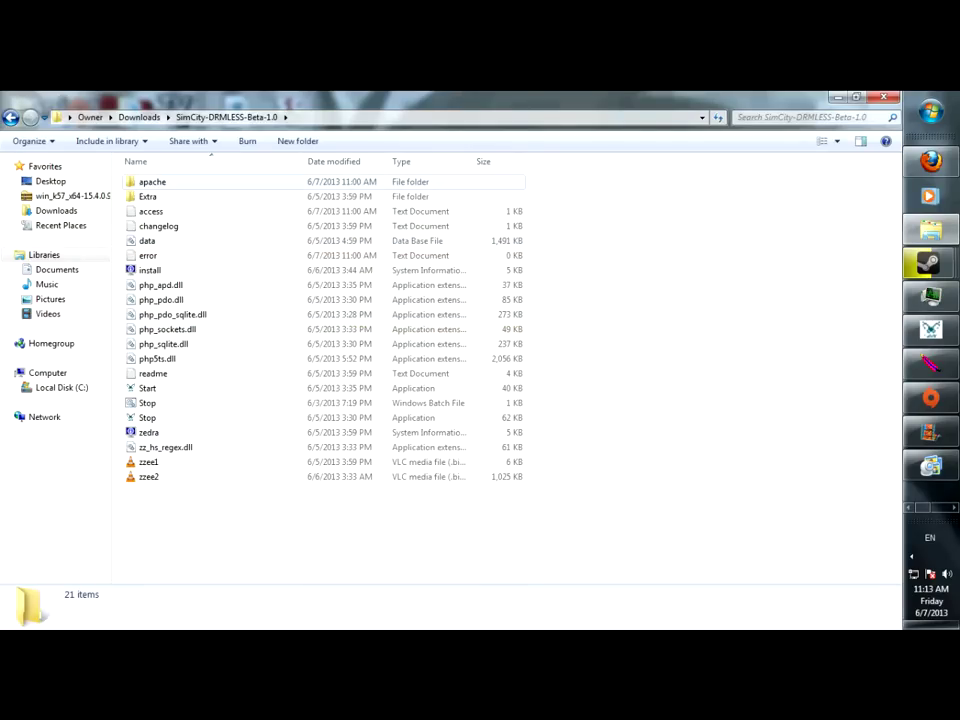
{"action": "double_click", "coordinate": [152, 181]}
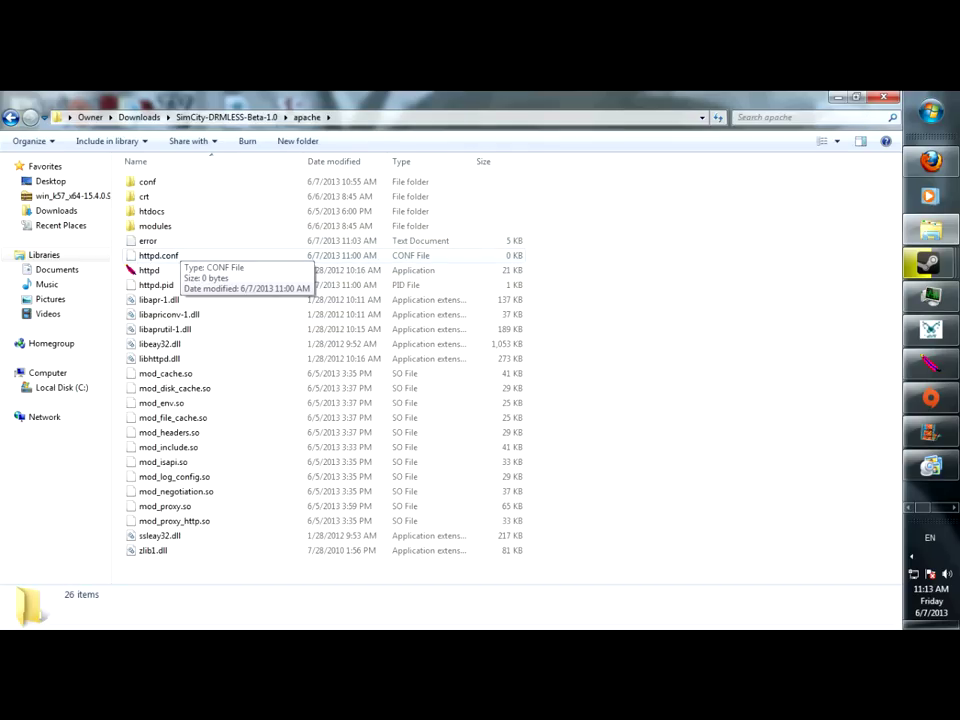
{"action": "left_click", "coordinate": [158, 255]}
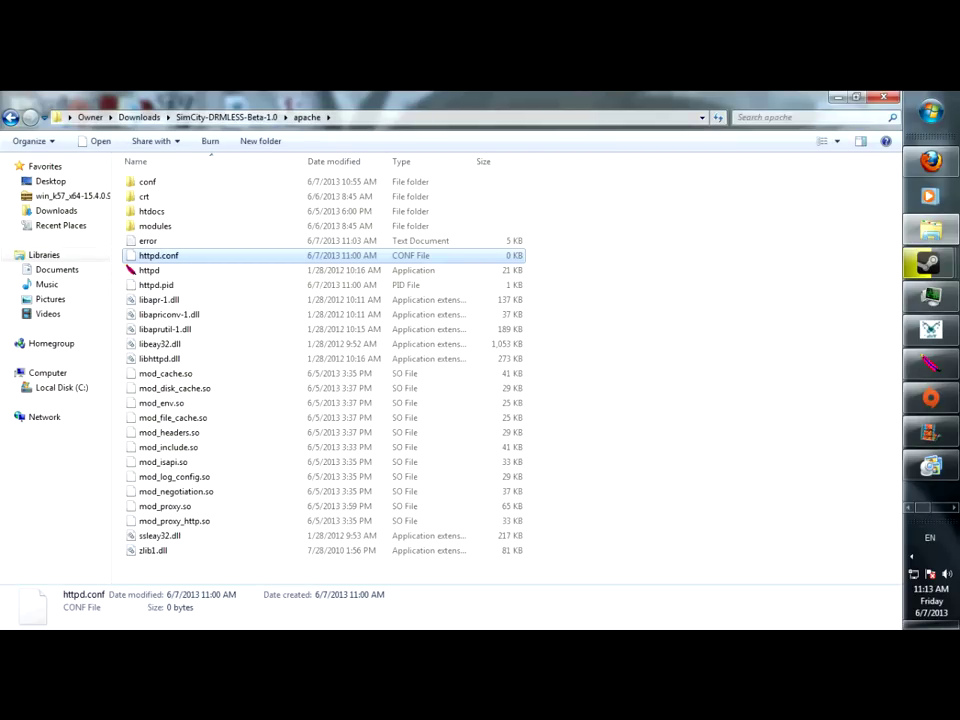
{"action": "double_click", "coordinate": [148, 182]}
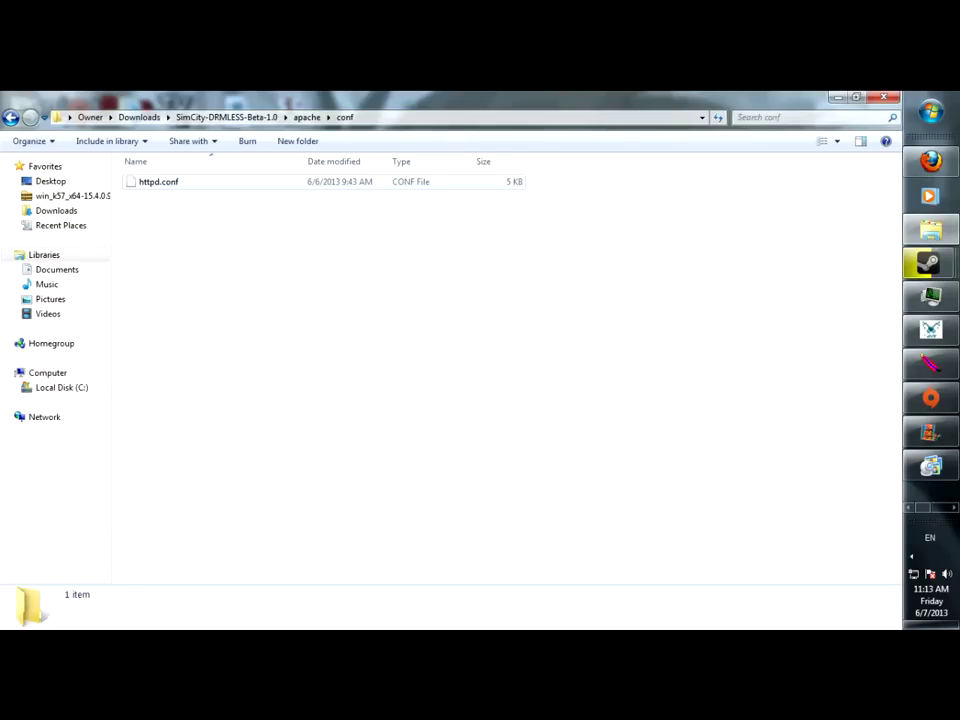
{"action": "key", "text": "BackSpace"}
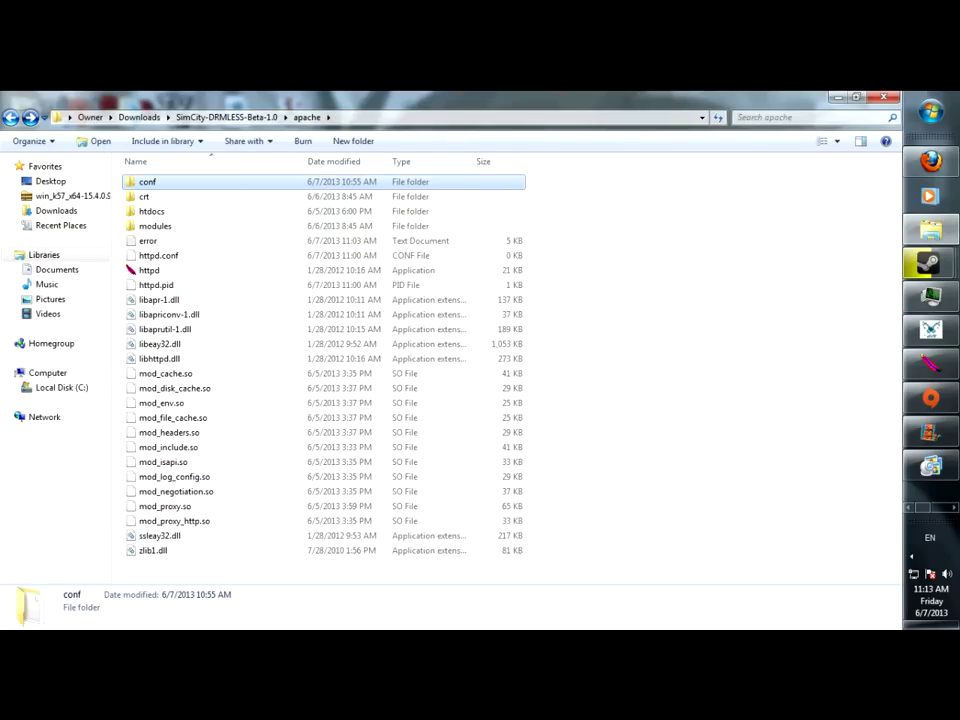
{"action": "left_click", "coordinate": [156, 285]}
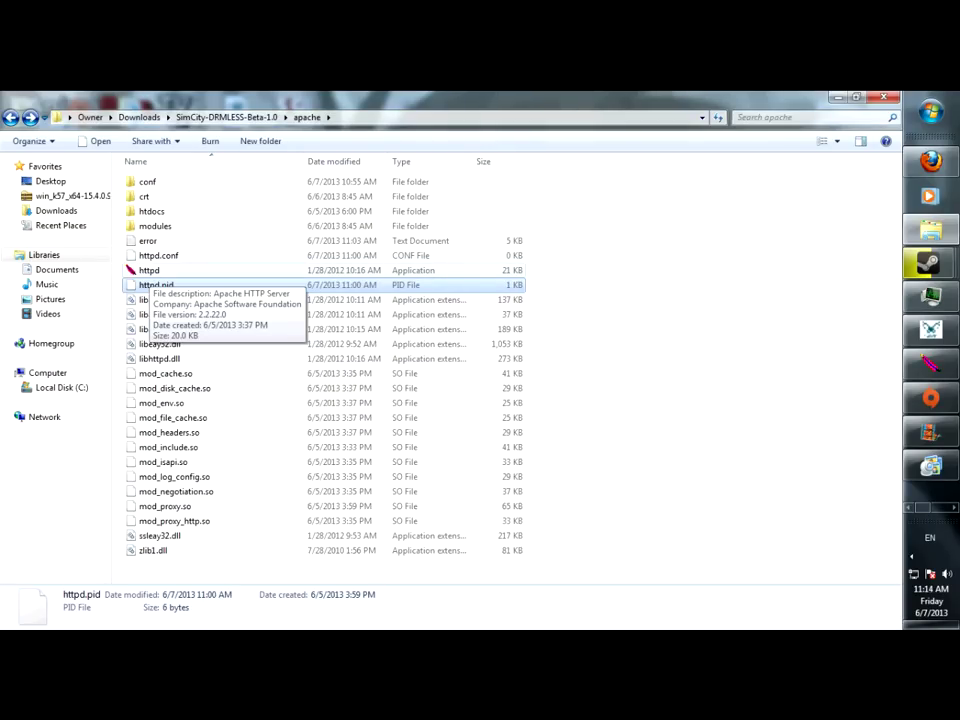
Examine the Electronic Arts, Inc CA certificate and the hosts file in the Extra folder of SimCity-DRMLESS-Beta-1.0.
{"action": "left_click", "coordinate": [11, 117]}
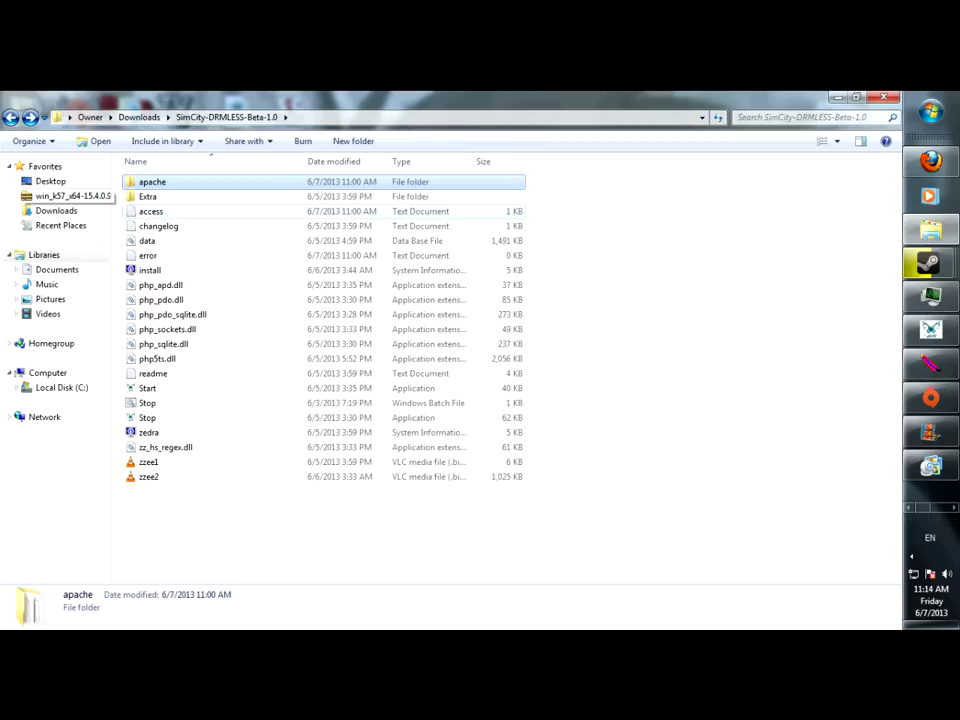
{"action": "double_click", "coordinate": [200, 197]}
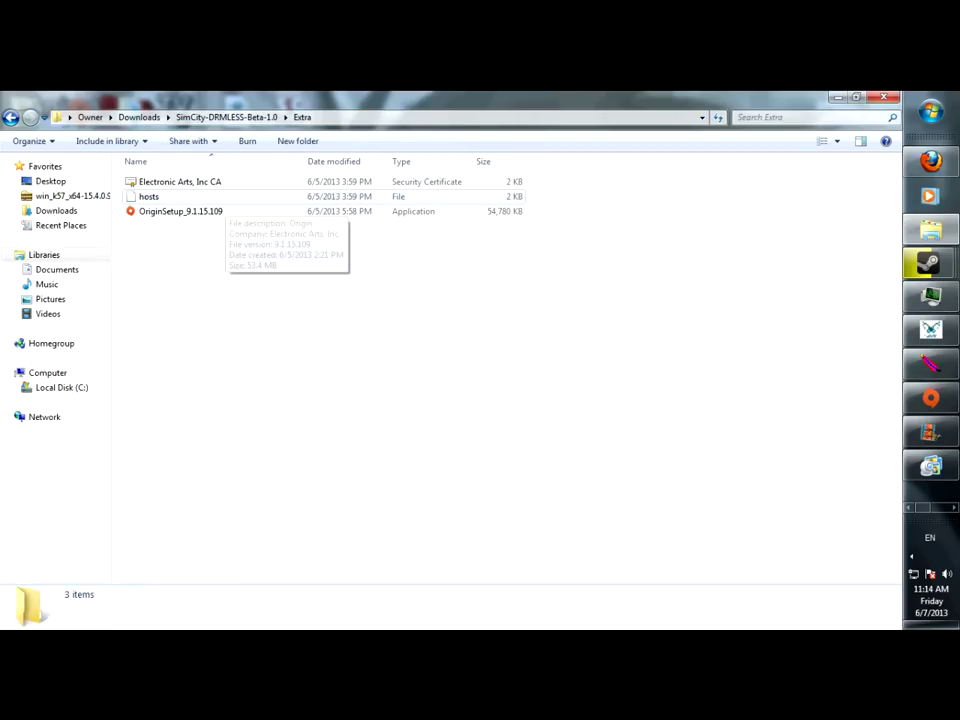
{"action": "left_click", "coordinate": [180, 182]}
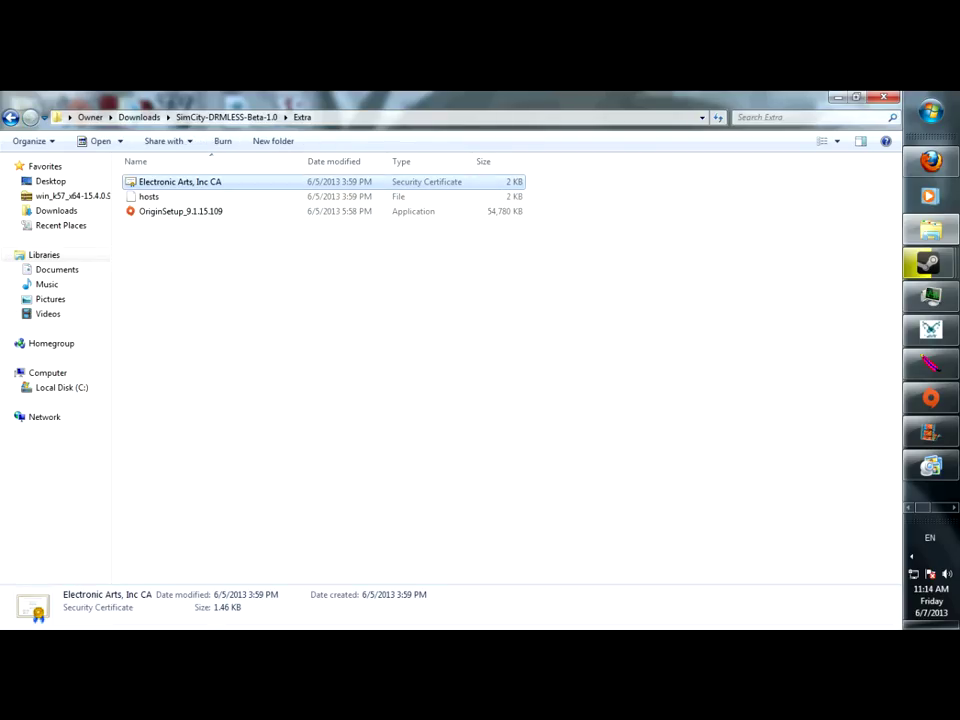
{"action": "left_click", "coordinate": [222, 196]}
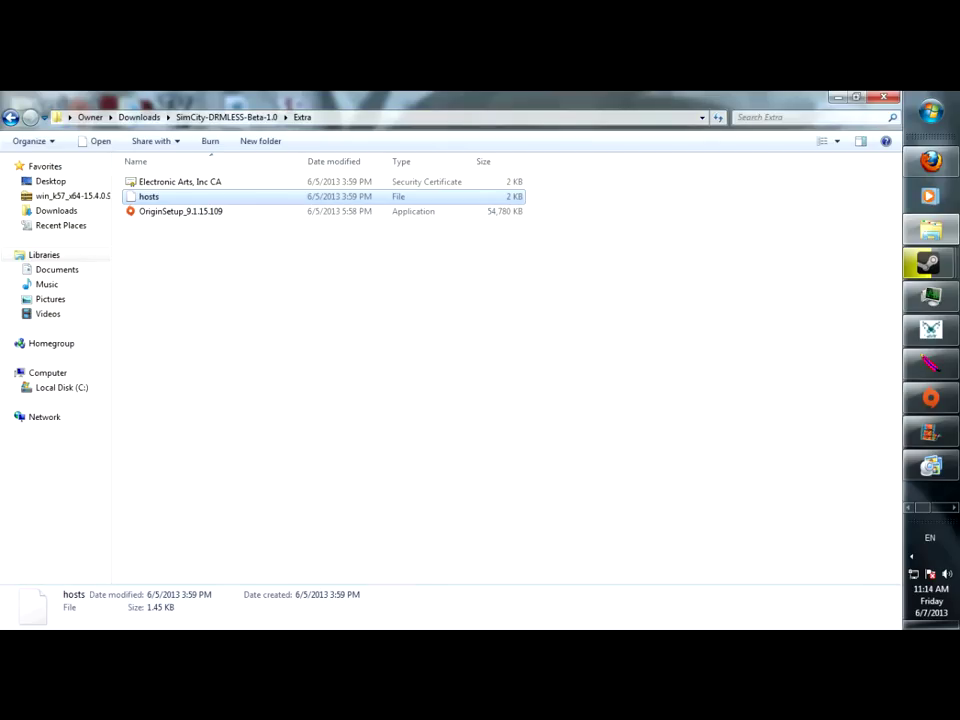
{"action": "key", "text": "BackSpace"}
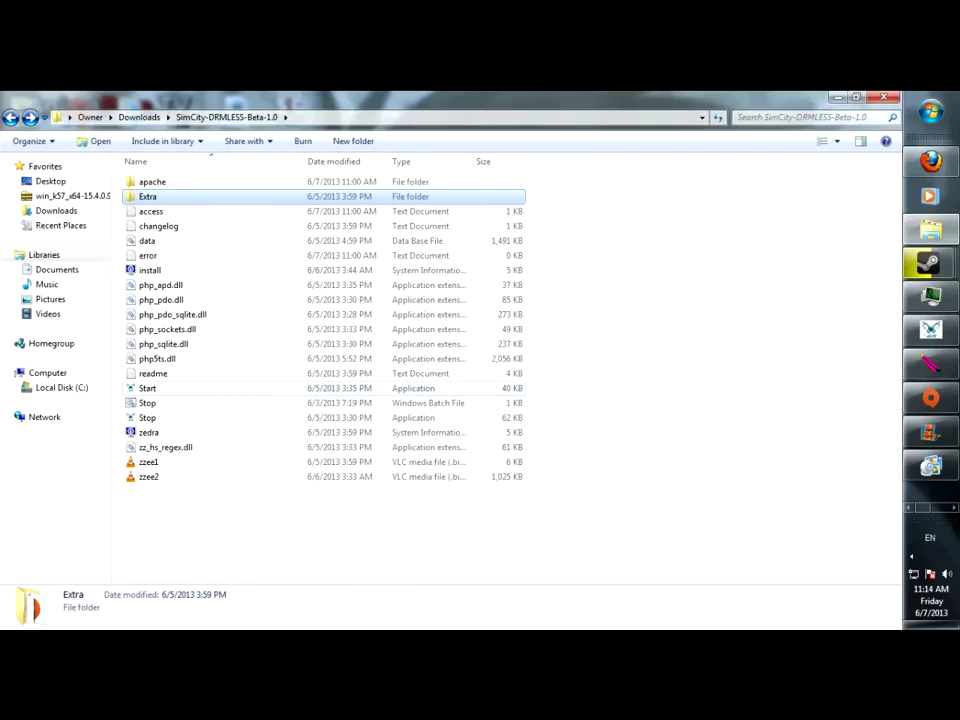
Run the httpd application from the apache folder, allow it to make changes, and minimize its console window.
{"action": "key", "text": "Up"}
{"action": "key", "text": "Return"}
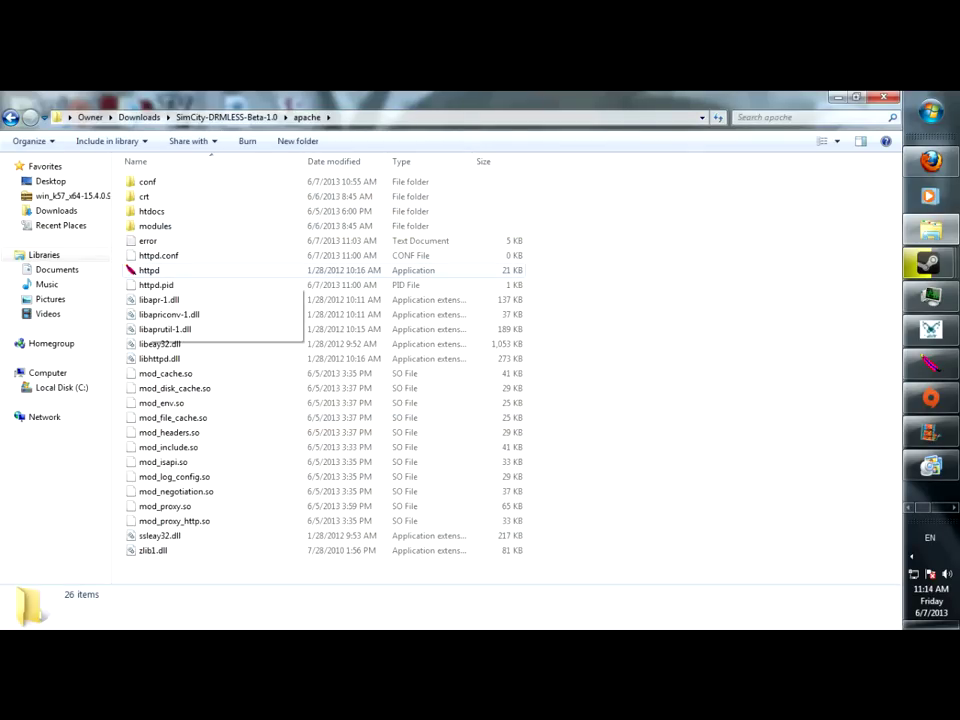
{"action": "double_click", "coordinate": [149, 270]}
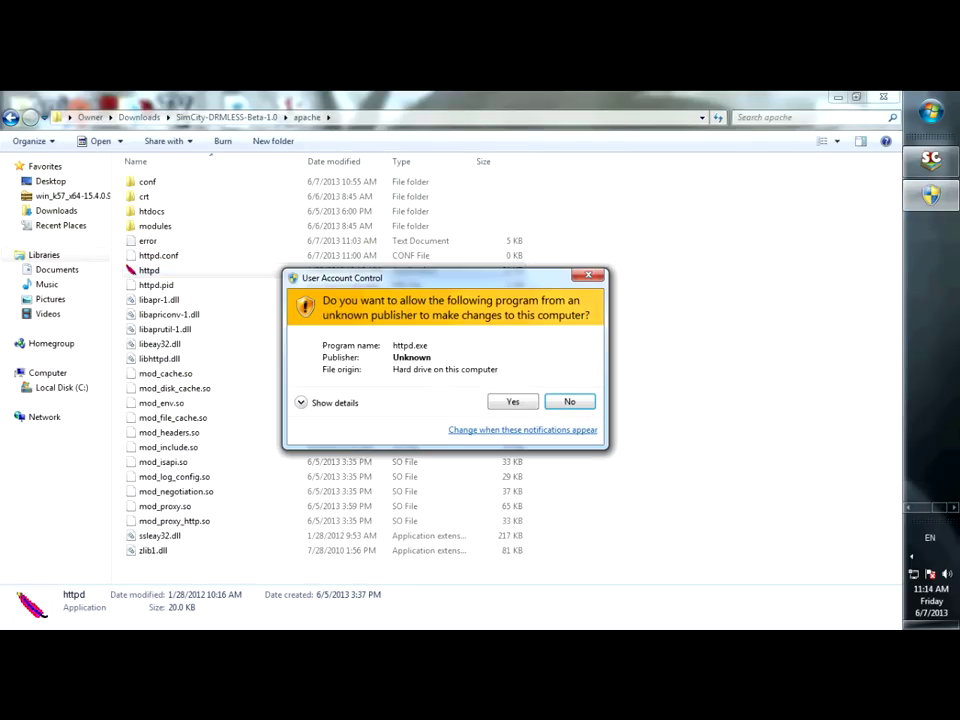
{"action": "left_click", "coordinate": [513, 402]}
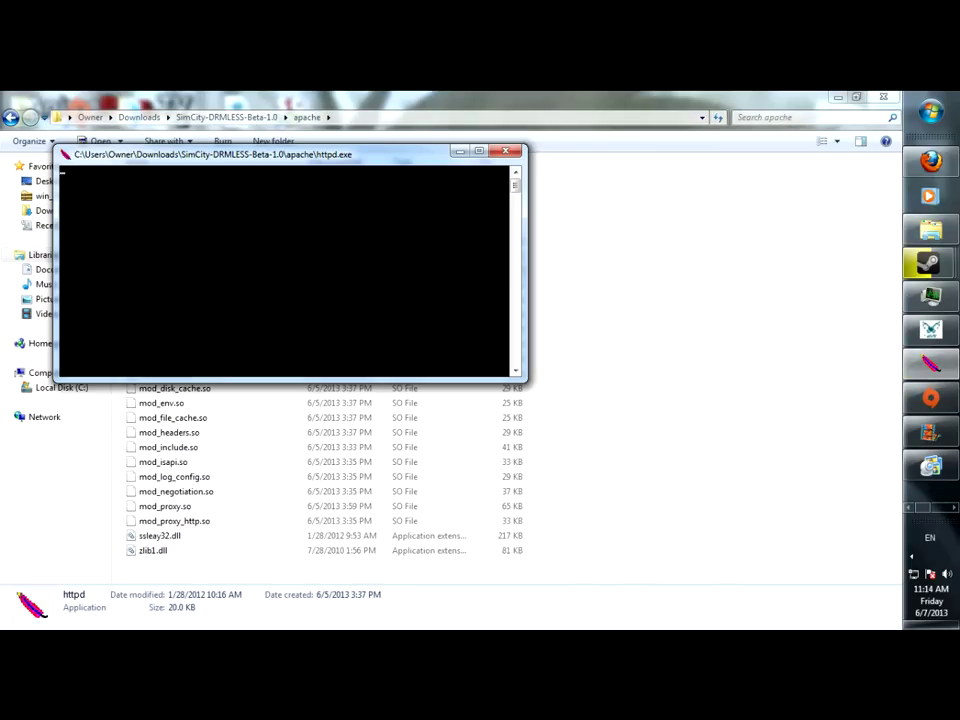
{"action": "left_click", "coordinate": [460, 152]}
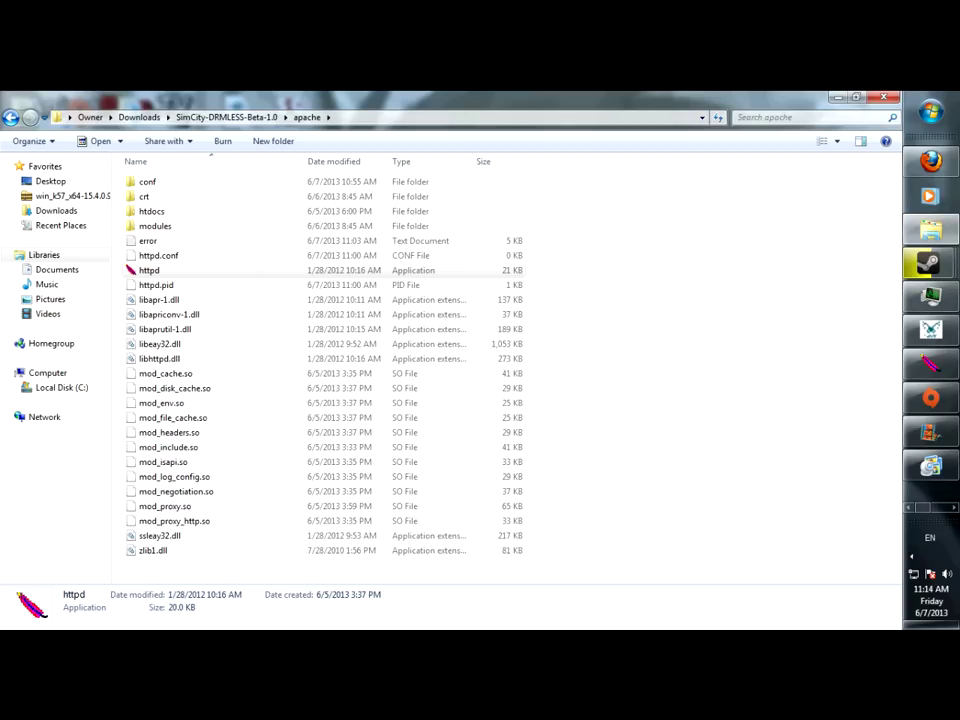
Leave the apache folder, switch to Origin and view its store page before returning to the game library.
{"action": "left_click", "coordinate": [10, 117]}
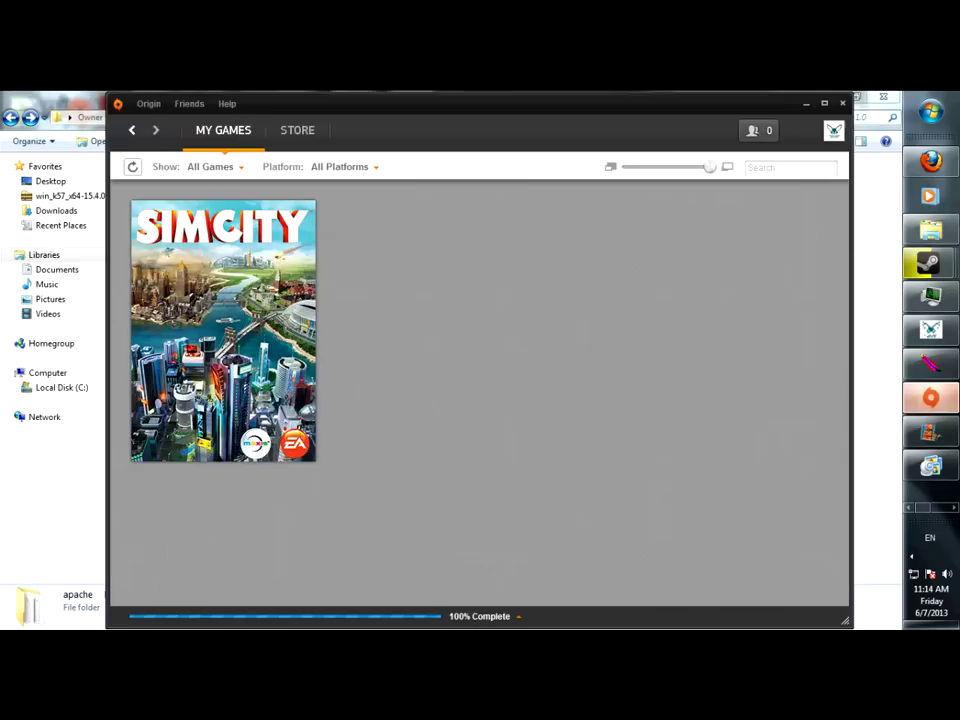
{"action": "left_click", "coordinate": [297, 130]}
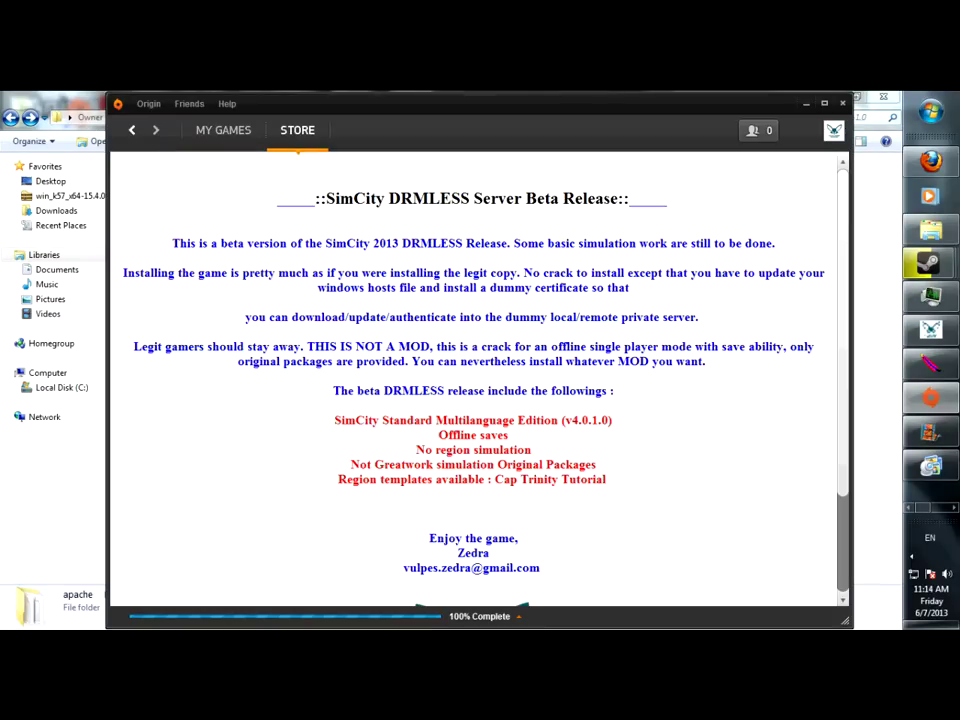
{"action": "left_click", "coordinate": [223, 130]}
Try to launch SimCity from the Origin game library, retrying the login once before cancelling.
{"action": "mouse_move", "coordinate": [223, 290]}
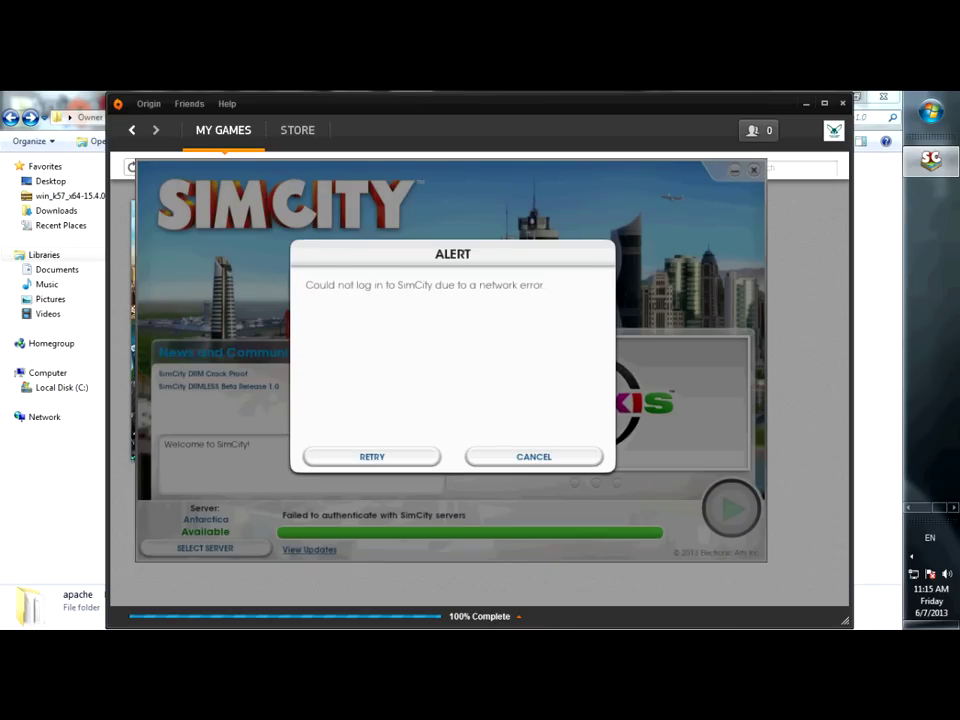
{"action": "left_click", "coordinate": [372, 457]}
{"action": "left_click", "coordinate": [534, 457]}
{"action": "key", "text": "Return"}
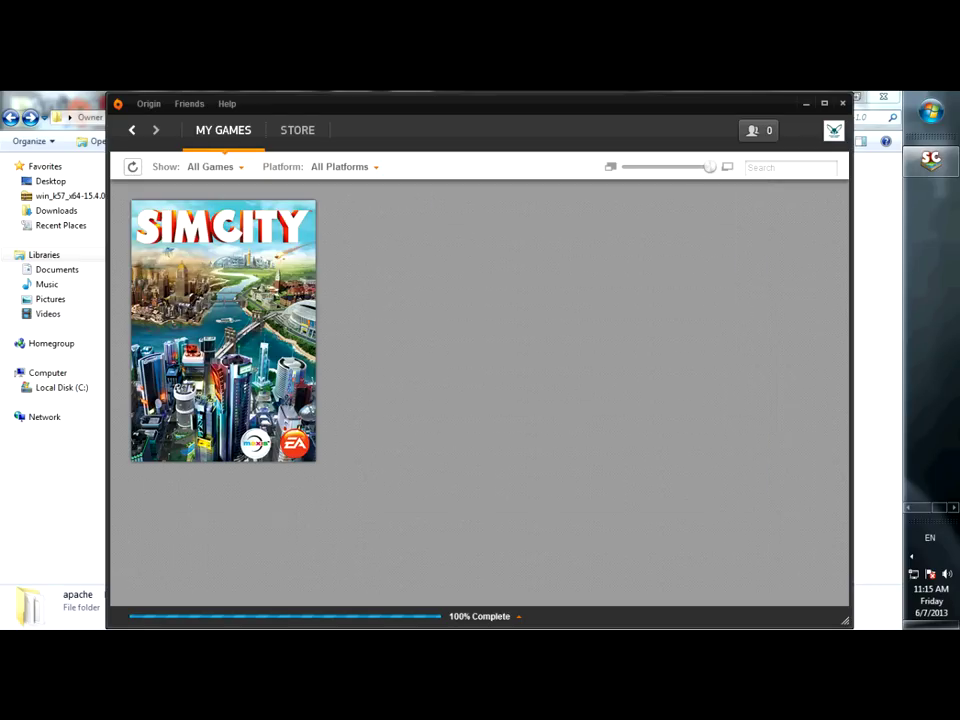
Launch SimCity again from the Origin game library and retry logging in to the Antarctica server.
{"action": "mouse_move", "coordinate": [240, 325]}
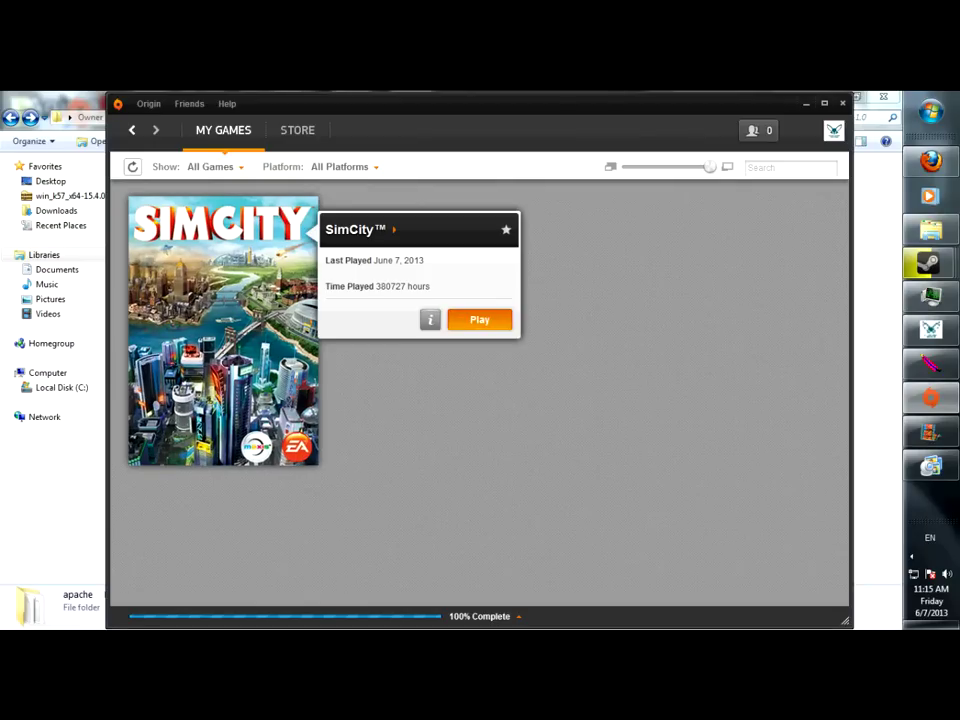
{"action": "left_click", "coordinate": [480, 320]}
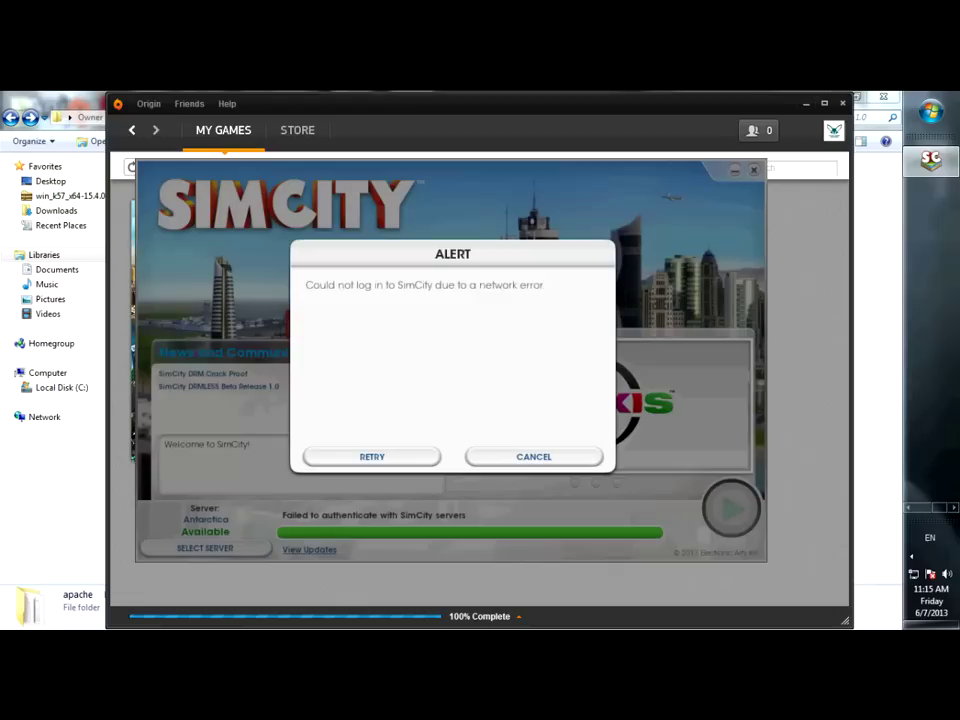
{"action": "left_click", "coordinate": [372, 457]}
{"action": "left_click", "coordinate": [372, 457]}
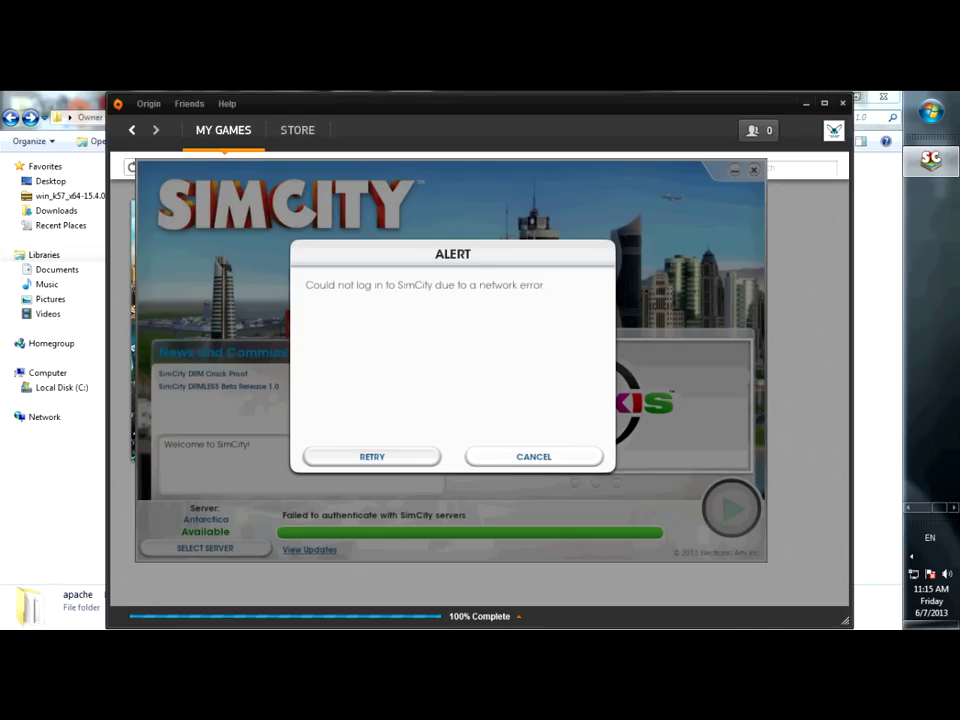
Open the Control Panel and review the computer's antivirus and firewall status in Action Center.
{"action": "left_click", "coordinate": [931, 111]}
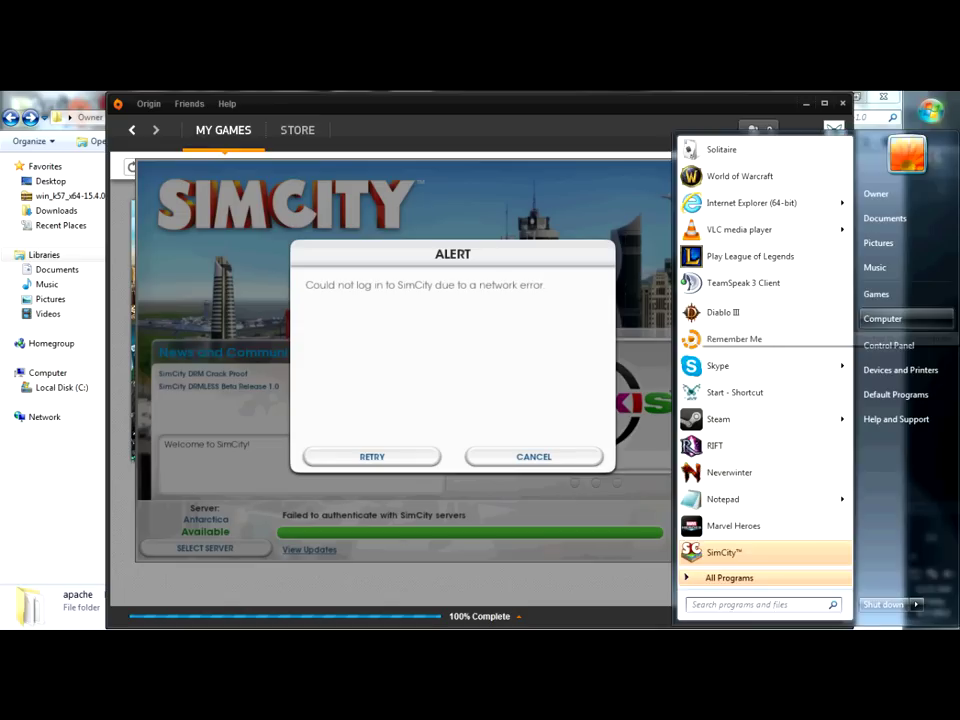
{"action": "left_click", "coordinate": [883, 319]}
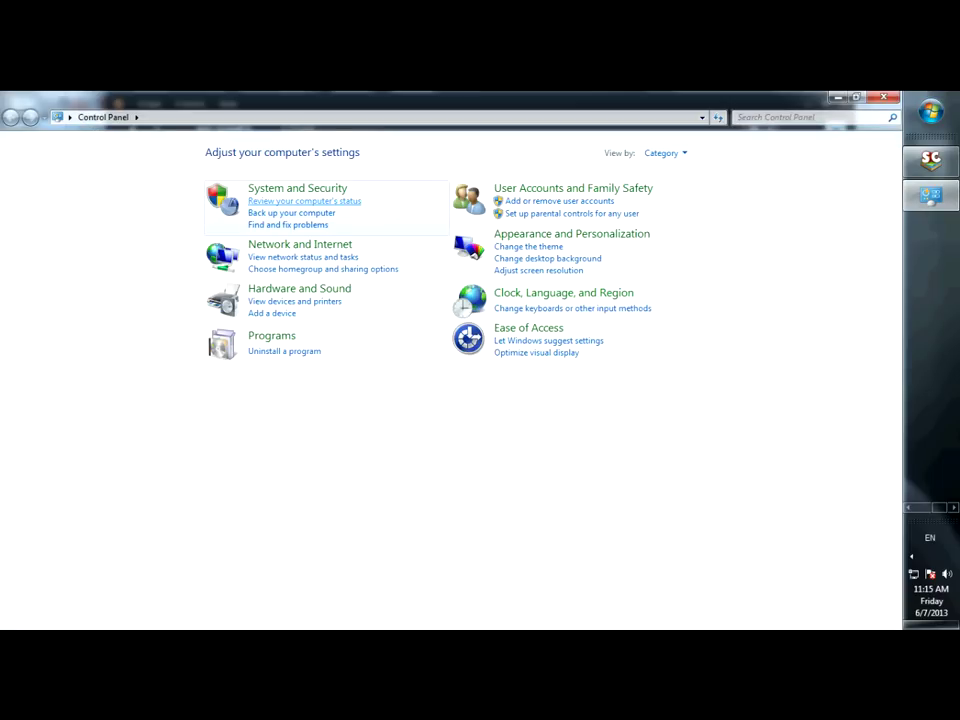
{"action": "left_click", "coordinate": [304, 199]}
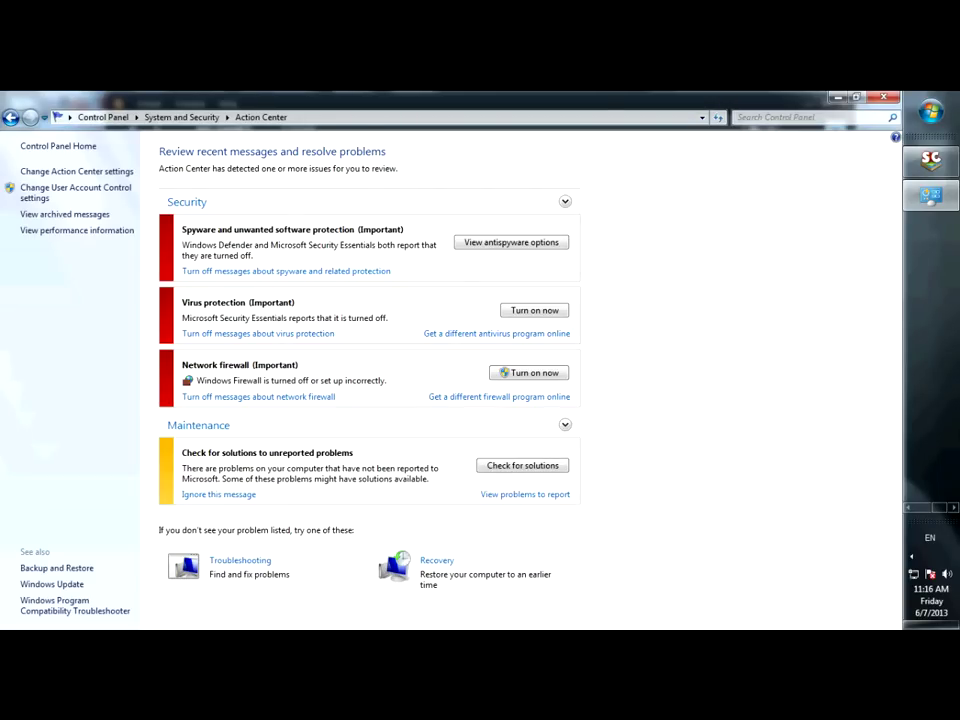
{"action": "left_click", "coordinate": [76, 171]}
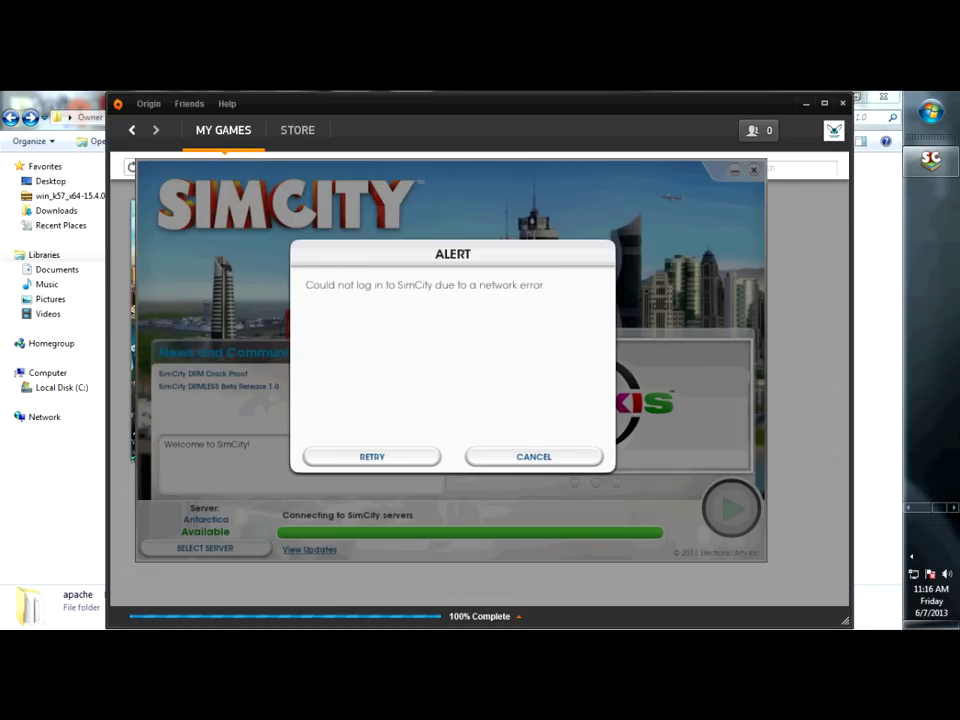
End the msseces.exe process in Windows Task Manager and close the Task Manager.
{"action": "key", "text": "ctrl+shift+Escape"}
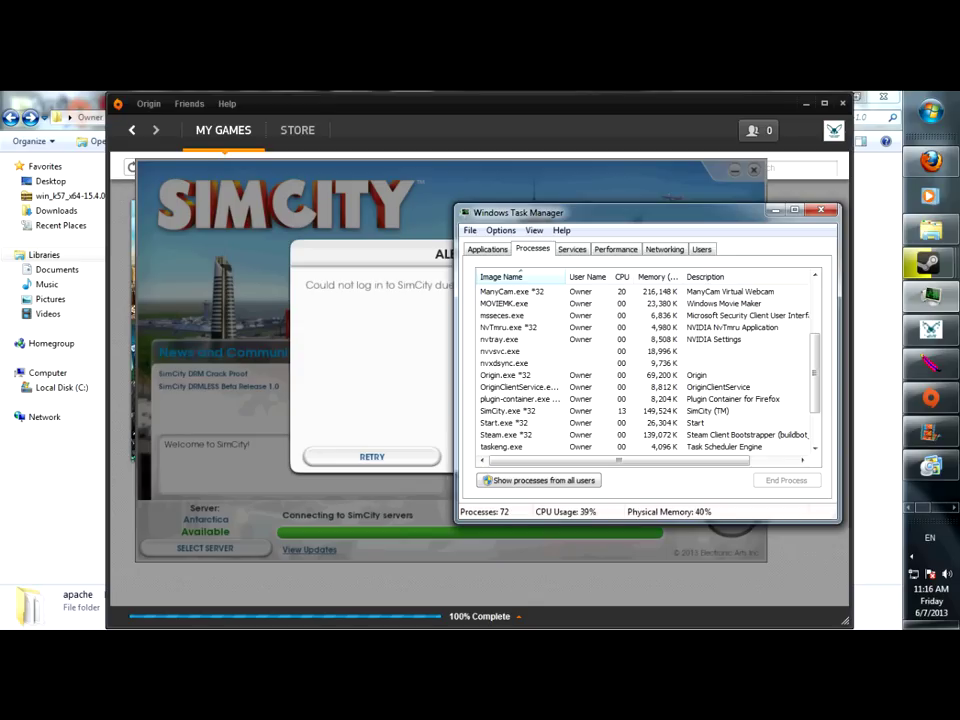
{"action": "scroll", "coordinate": [520, 271], "scroll_direction": "down", "scroll_amount": 3}
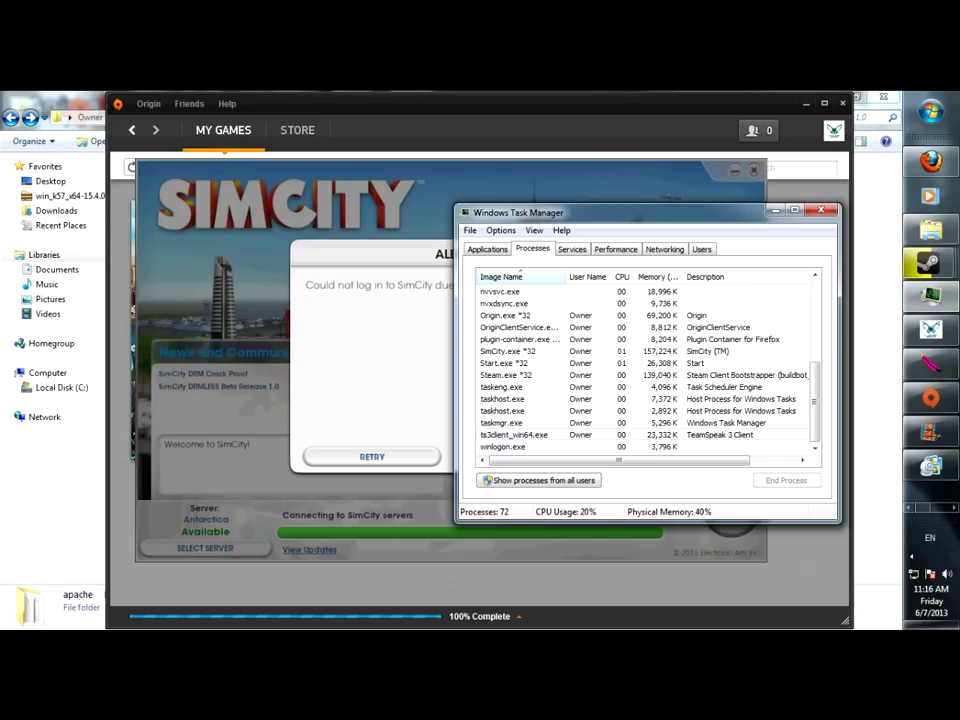
{"action": "scroll", "coordinate": [500, 327], "scroll_direction": "up", "scroll_amount": 2}
{"action": "left_click", "coordinate": [502, 327]}
{"action": "key", "text": "Delete"}
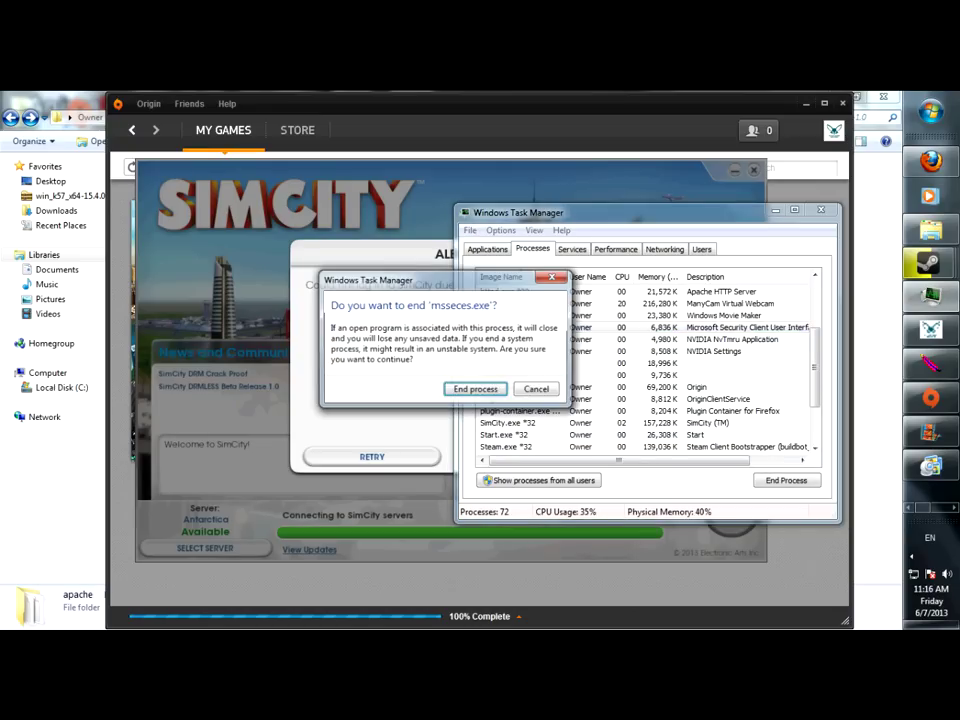
{"action": "key", "text": "Return"}
{"action": "left_click", "coordinate": [821, 210]}
Retry the SimCity login from the alert, and cancel out of the launcher.
{"action": "left_click", "coordinate": [372, 457]}
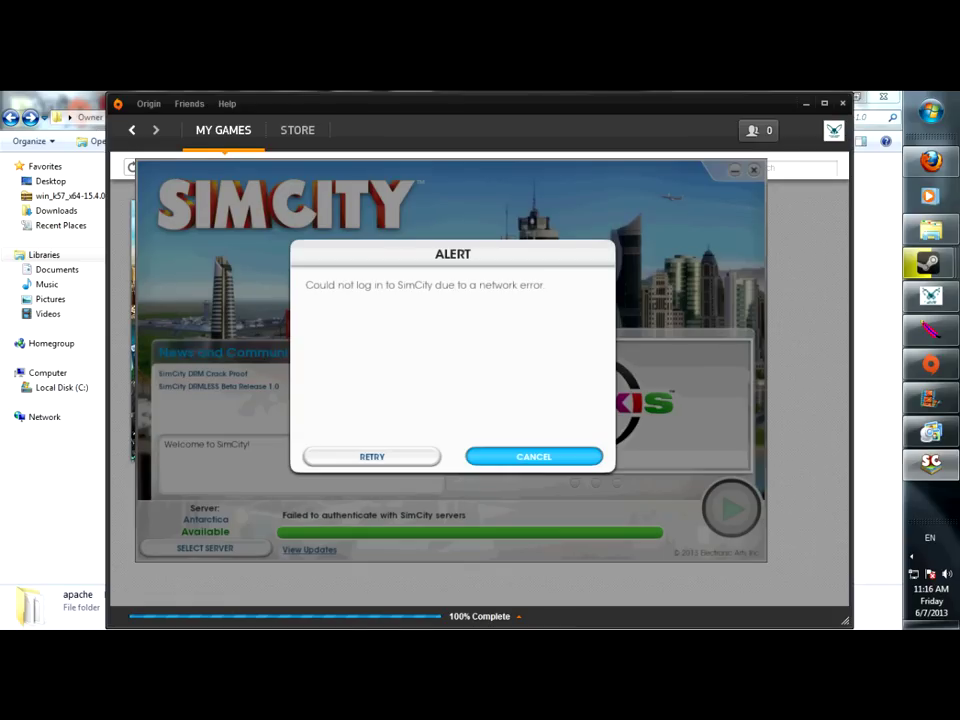
{"action": "left_click", "coordinate": [534, 457]}
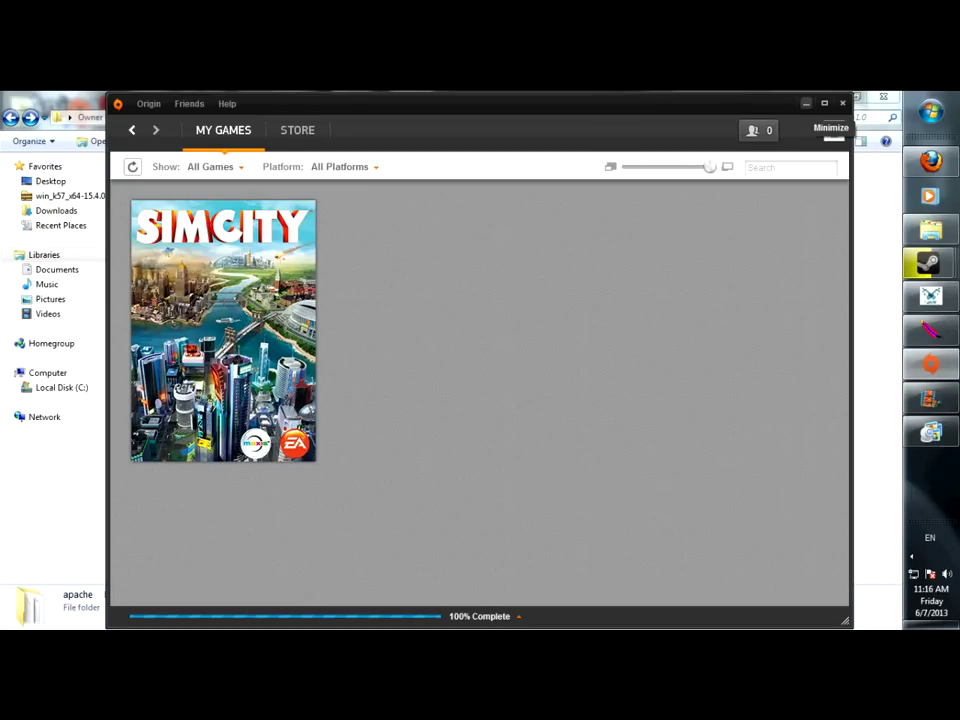
Minimize Origin and switch back to ManyCam.
{"action": "left_click", "coordinate": [806, 104]}
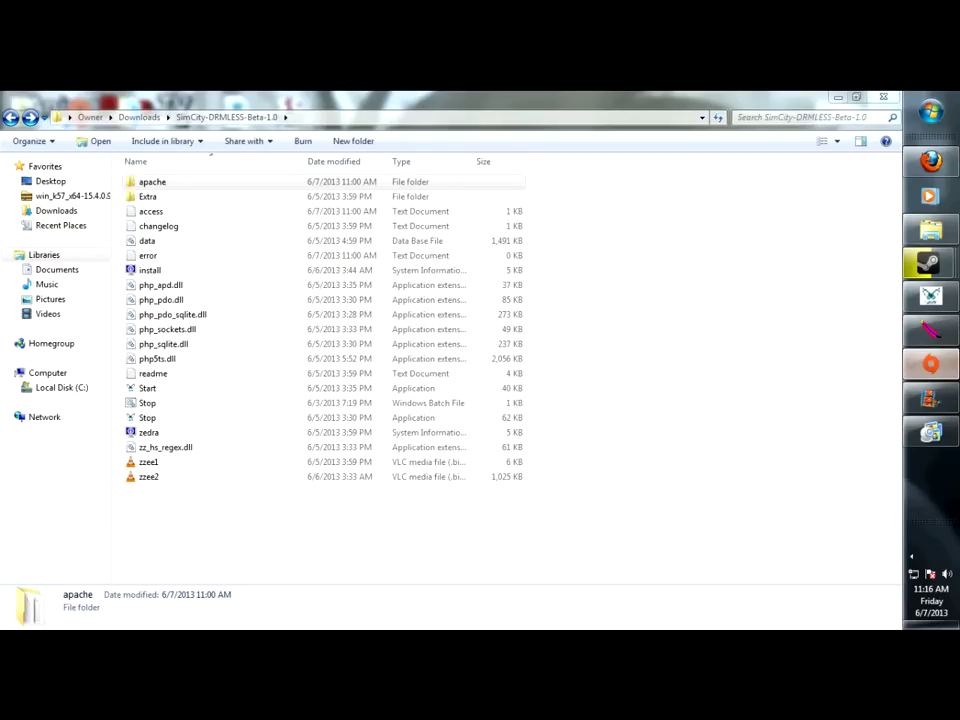
{"action": "left_click", "coordinate": [931, 432]}
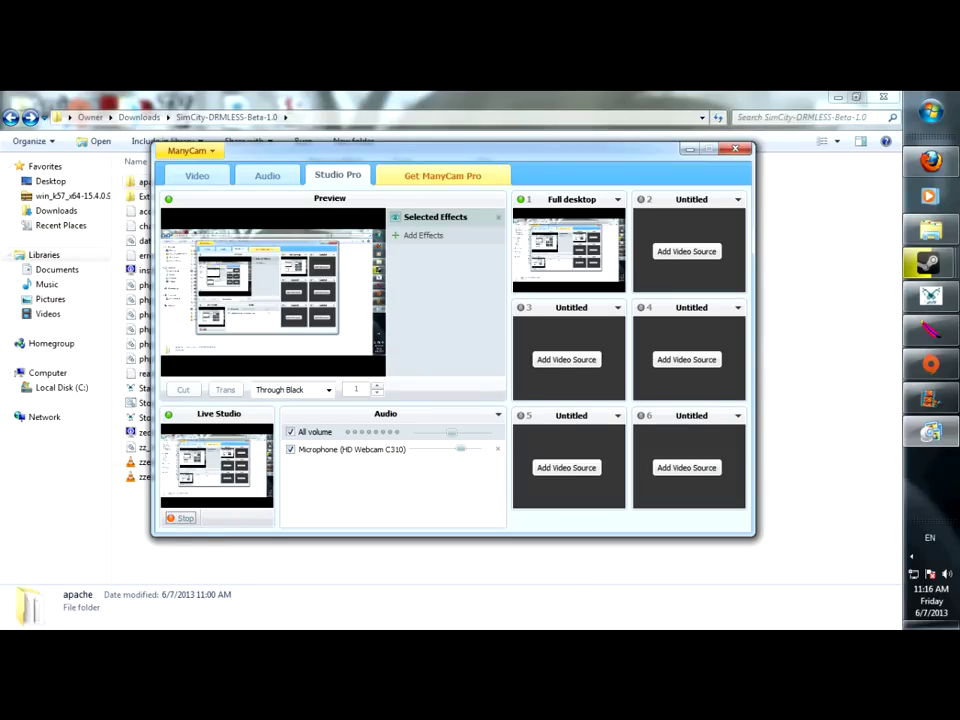